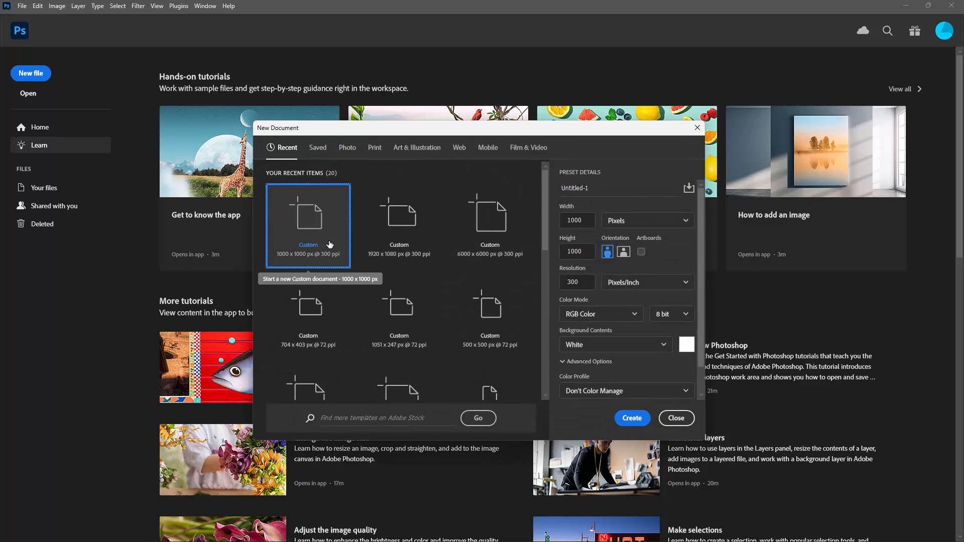
# Create a 1000 x 1000 px RGB document at 300 pixels/inch with a white background and fit it to the window.
pyautogui.click(631, 418)
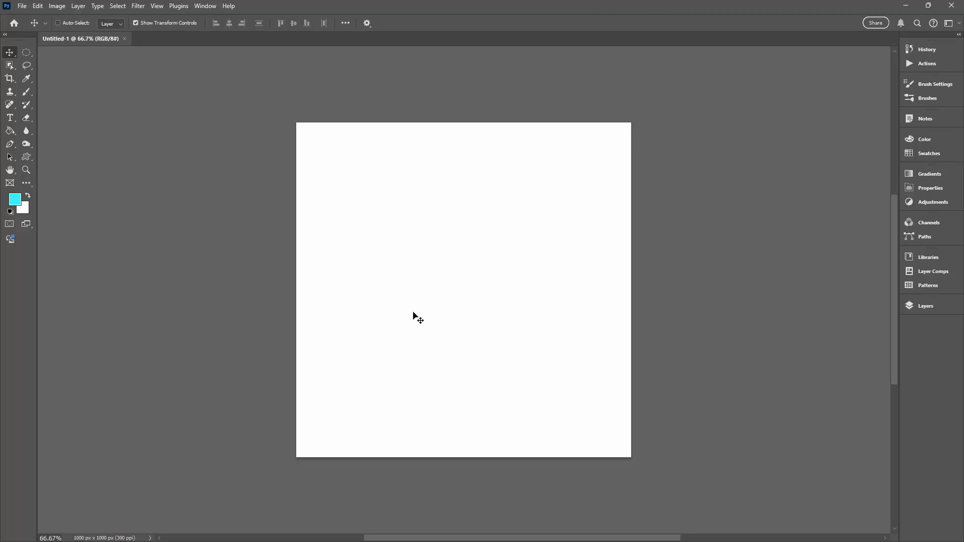
pyautogui.hotkey('ctrl', '0')
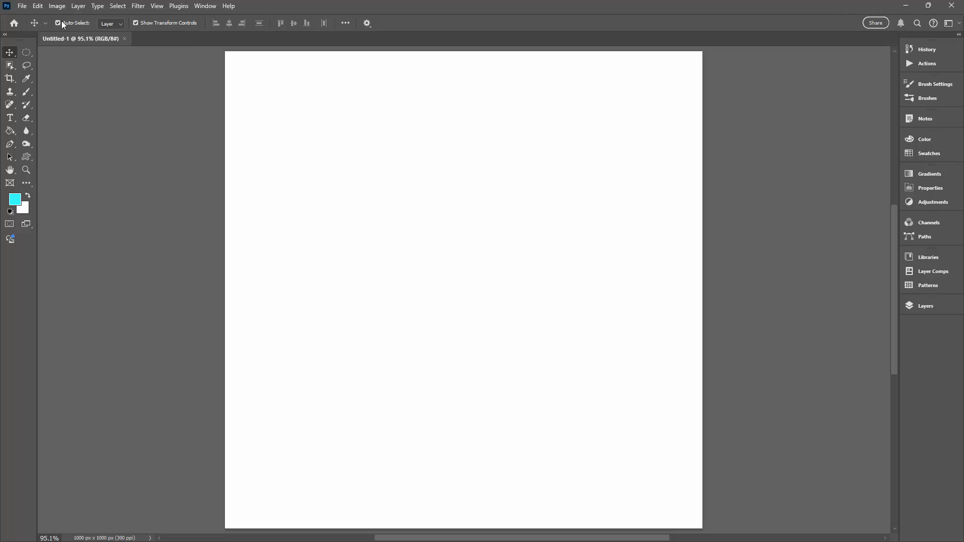
# Fill the background with the green pear pattern on grey-green, in Normal mode at 100% opacity.
pyautogui.click(37, 6)
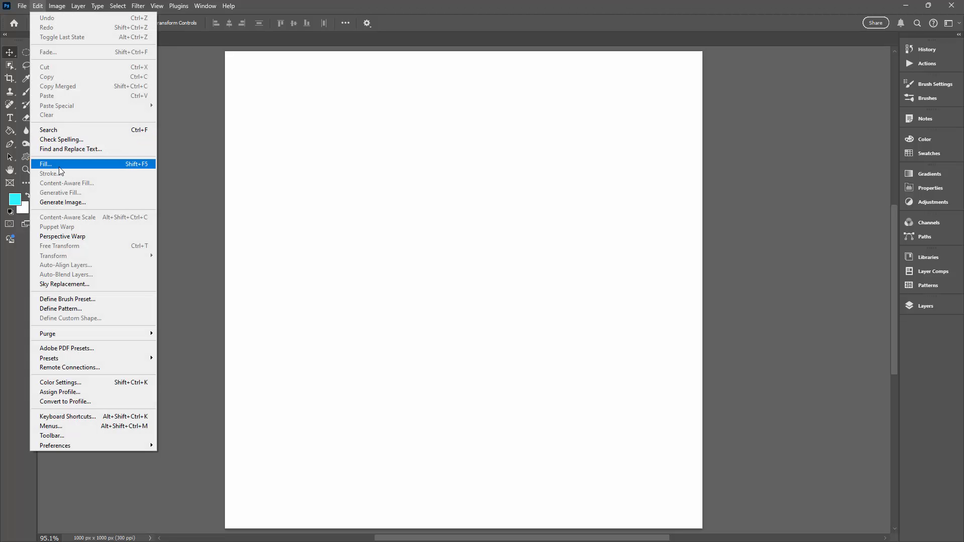
pyautogui.click(58, 166)
pyautogui.click(294, 207)
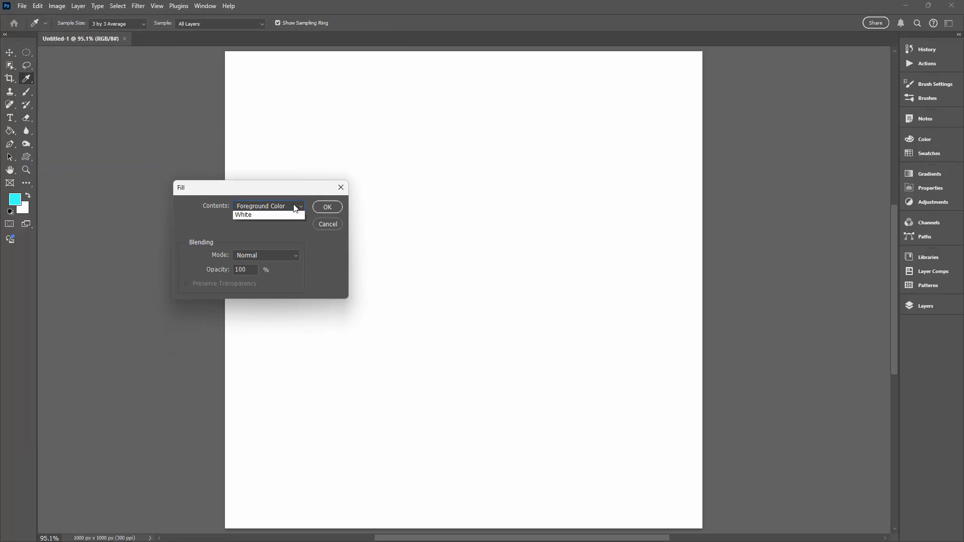
pyautogui.click(270, 260)
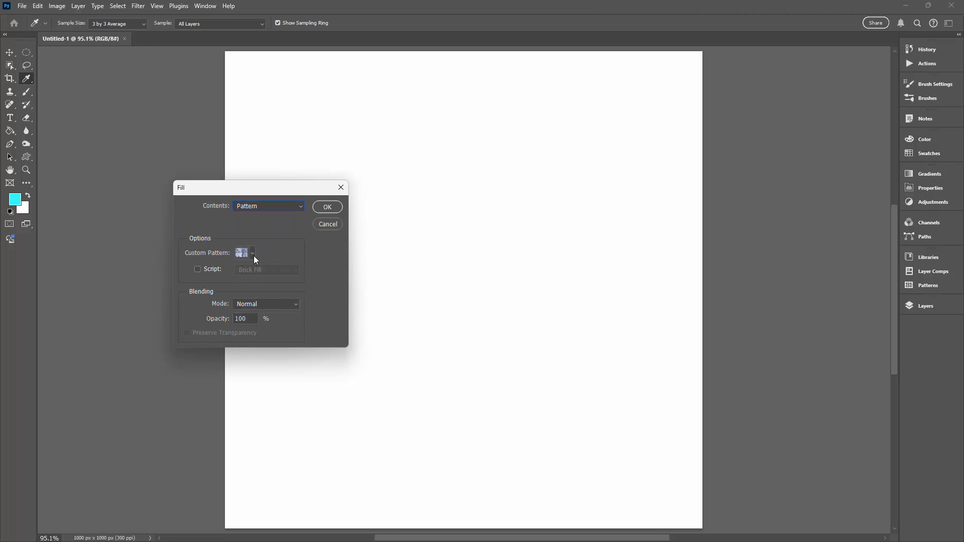
pyautogui.click(252, 254)
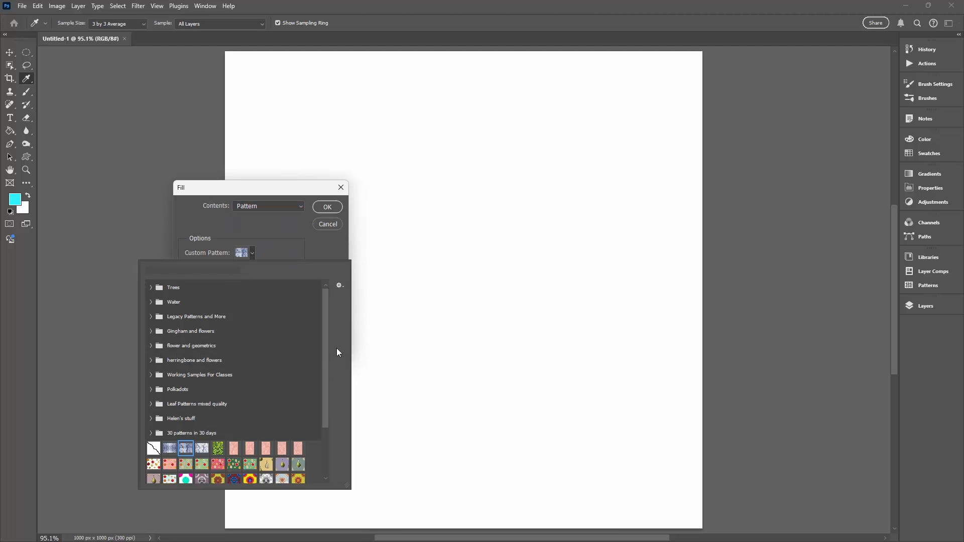
pyautogui.moveTo(328, 356); pyautogui.dragTo(324, 414)
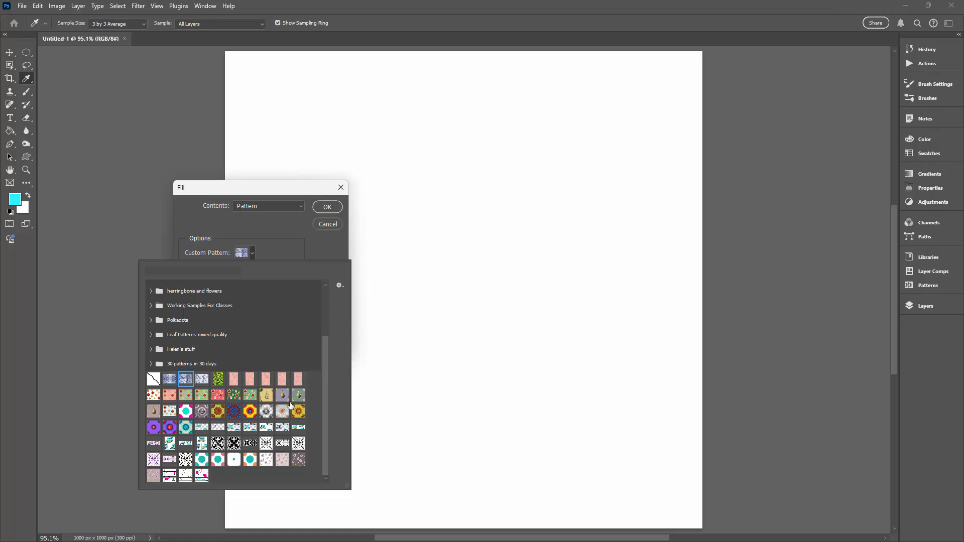
pyautogui.click(298, 396)
pyautogui.click(330, 207)
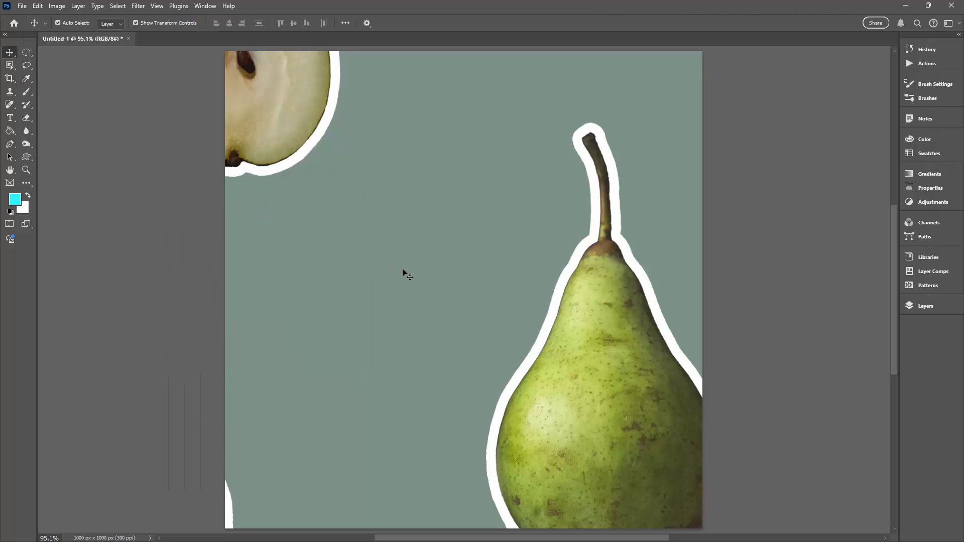
# Show the layers and undo the pattern fill on the background.
pyautogui.click(926, 305)
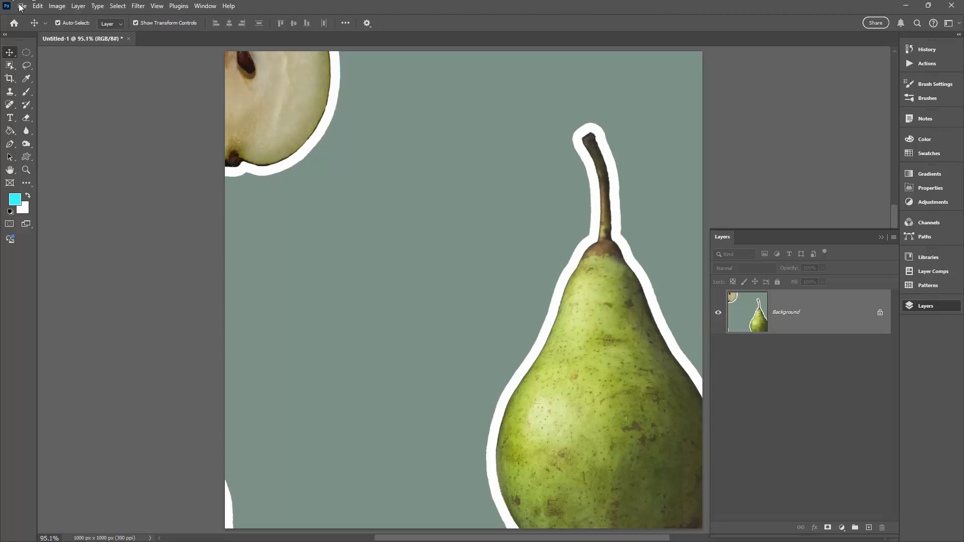
pyautogui.click(38, 5)
pyautogui.click(48, 21)
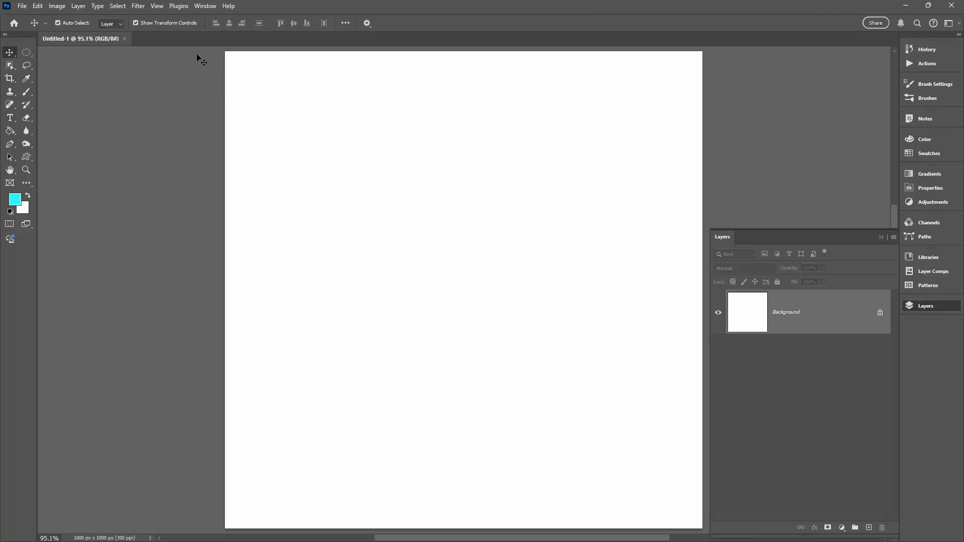
# Add a pattern fill layer above the background, using the green pear pattern on grey-green.
pyautogui.click(78, 6)
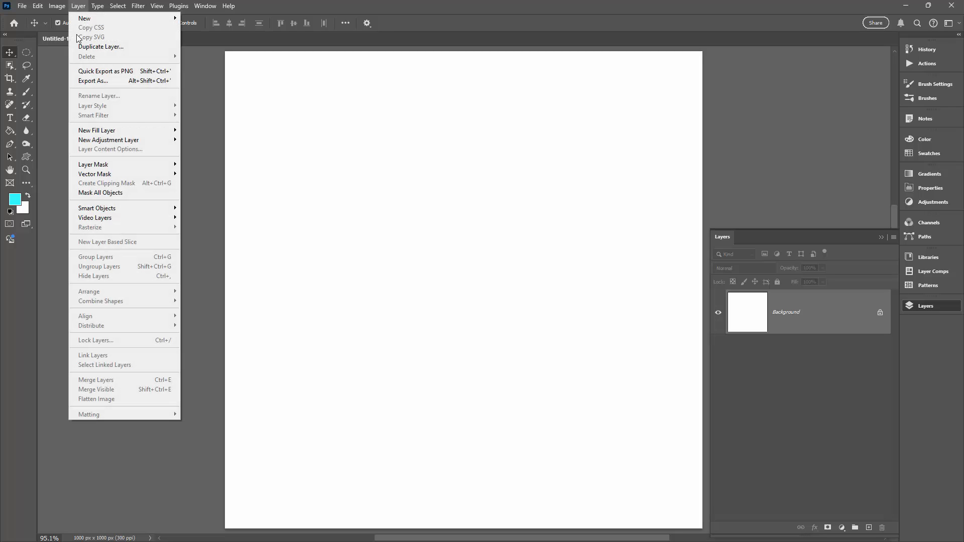
pyautogui.moveTo(90, 131)
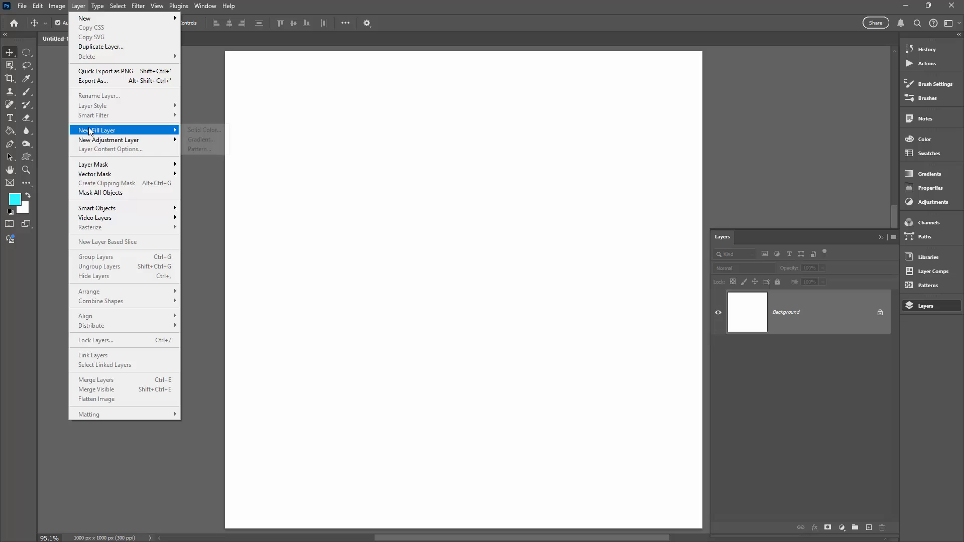
pyautogui.click(214, 151)
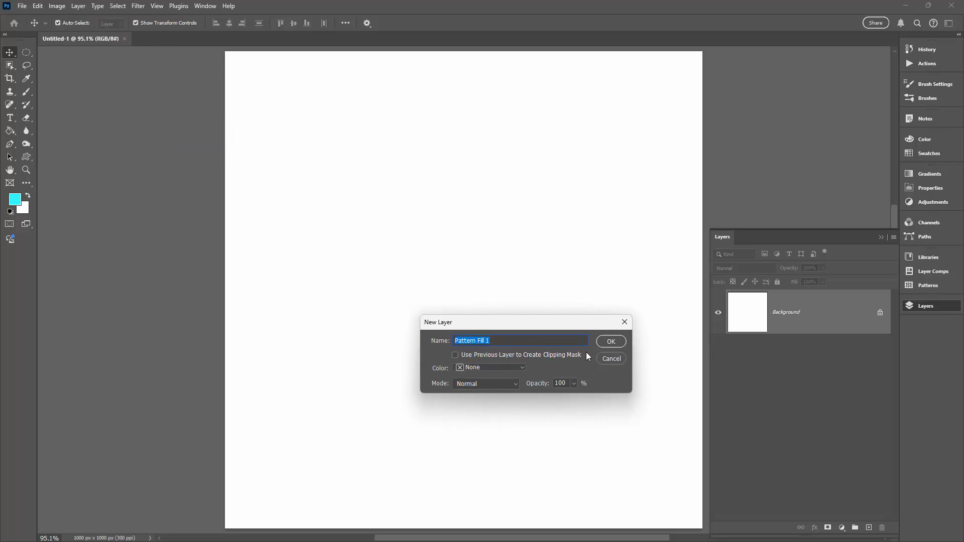
pyautogui.click(611, 343)
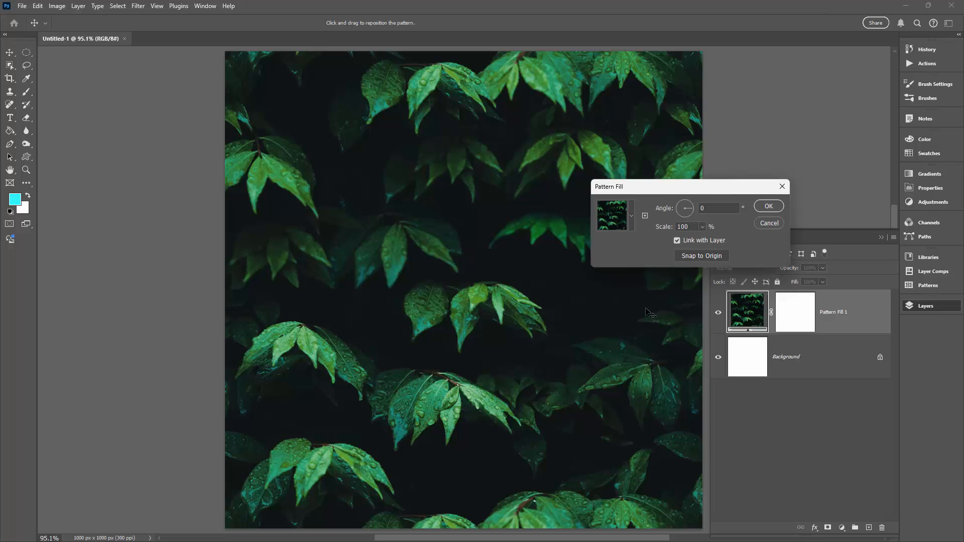
pyautogui.click(631, 215)
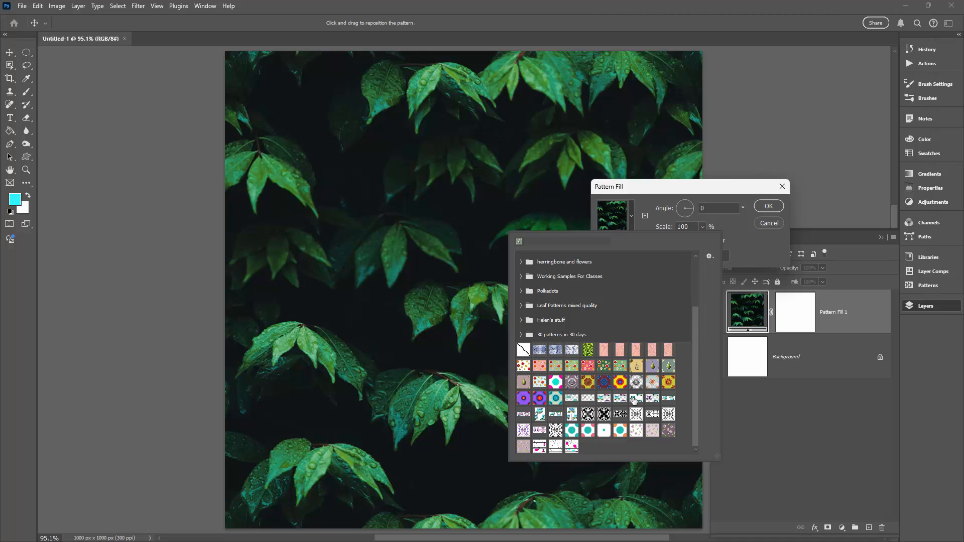
pyautogui.click(668, 366)
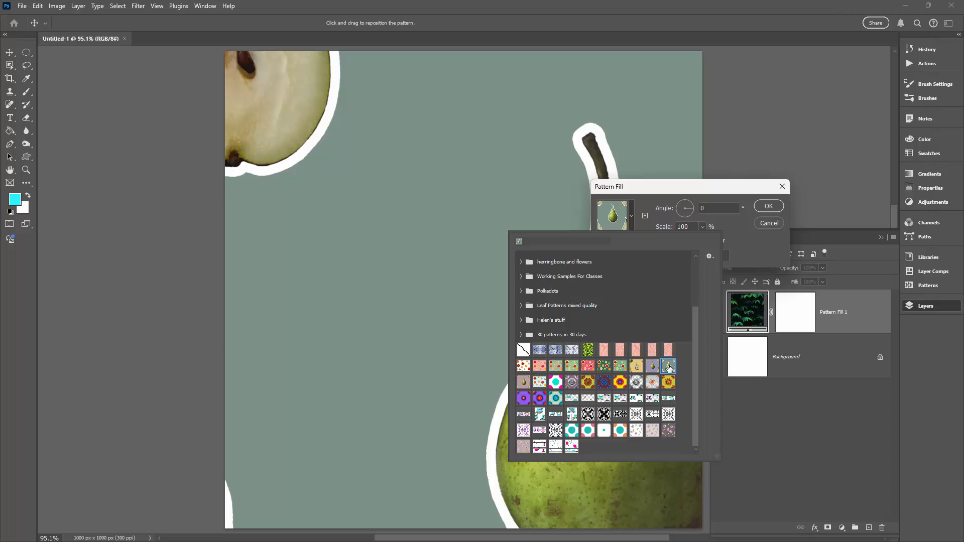
pyautogui.click(754, 259)
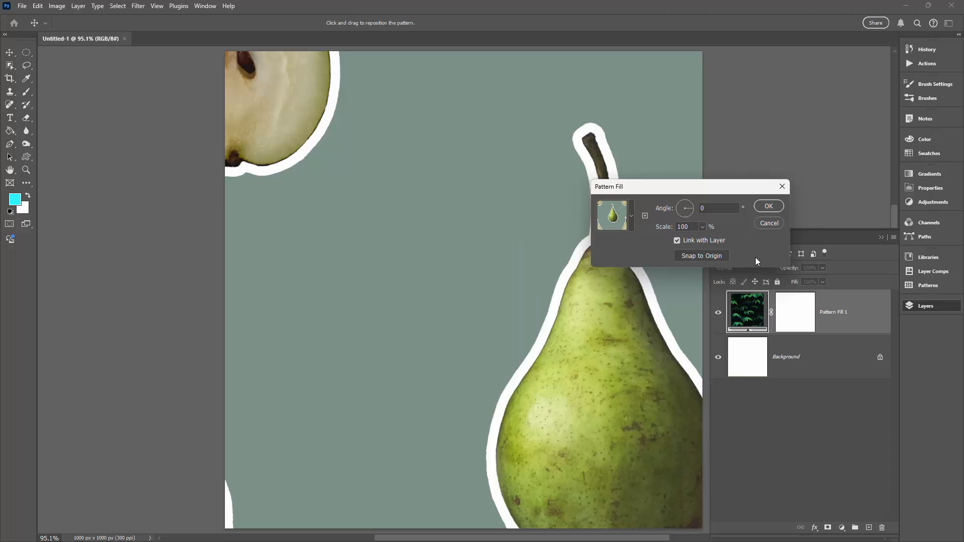
# Move the pattern settings clear of the artwork and set the pattern scale to 25%.
pyautogui.moveTo(642, 184); pyautogui.dragTo(682, 132)
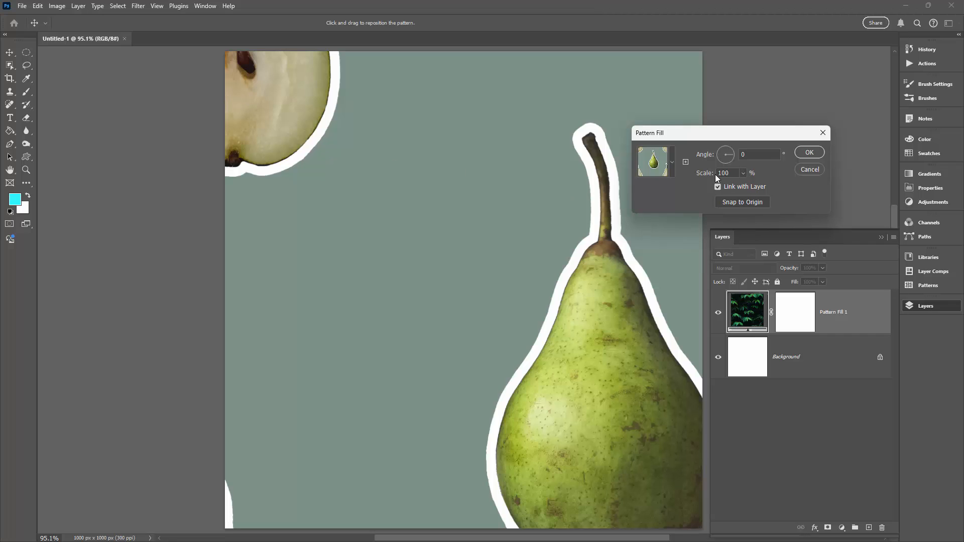
pyautogui.doubleClick(734, 172)
pyautogui.write('25')
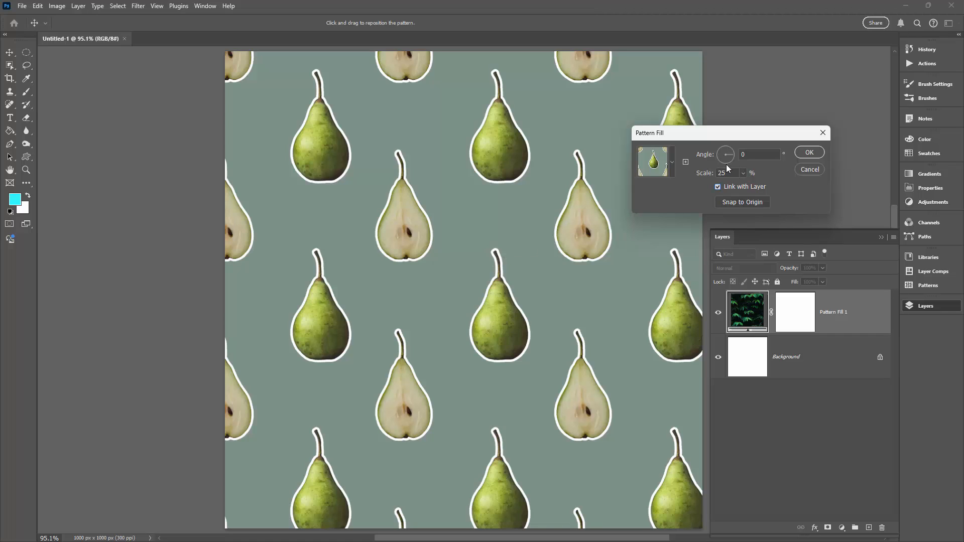
# Fine-tune the pattern scale in small increments, ending at 15%.
pyautogui.click(733, 176)
pyautogui.press('Down')
pyautogui.press('Down')
pyautogui.press('Down')
pyautogui.press('Down')
pyautogui.press('Down')
pyautogui.press('Down')
pyautogui.press('Down')
pyautogui.press('Down')
pyautogui.press('Down')
pyautogui.press('Down')
pyautogui.press('Down')
pyautogui.press('Down')
pyautogui.press('Down')
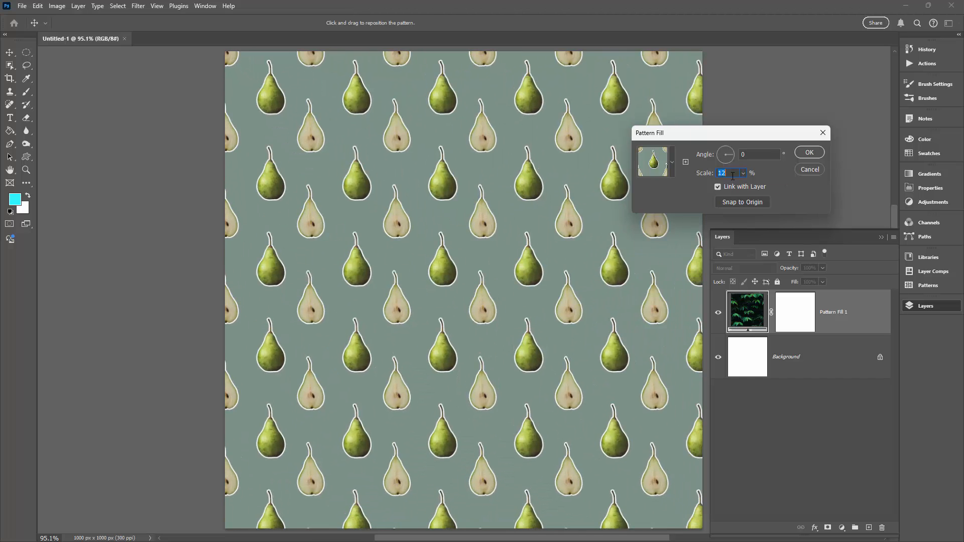
pyautogui.press('Up')
pyautogui.press('Up')
pyautogui.press('Up')
pyautogui.press('Up')
pyautogui.press('Up')
pyautogui.press('Up')
pyautogui.press('Up')
pyautogui.press('Up')
pyautogui.press('Up')
pyautogui.press('Up')
pyautogui.press('Up')
pyautogui.press('Up')
pyautogui.press('Down')
pyautogui.press('Down')
pyautogui.press('Down')
pyautogui.press('Down')
pyautogui.press('Down')
pyautogui.press('Down')
pyautogui.press('Down')
pyautogui.press('Down')
pyautogui.press('Down')
pyautogui.press('Down')
pyautogui.press('Down')
pyautogui.press('Down')
pyautogui.press('Up')
pyautogui.press('Up')
pyautogui.press('Up')
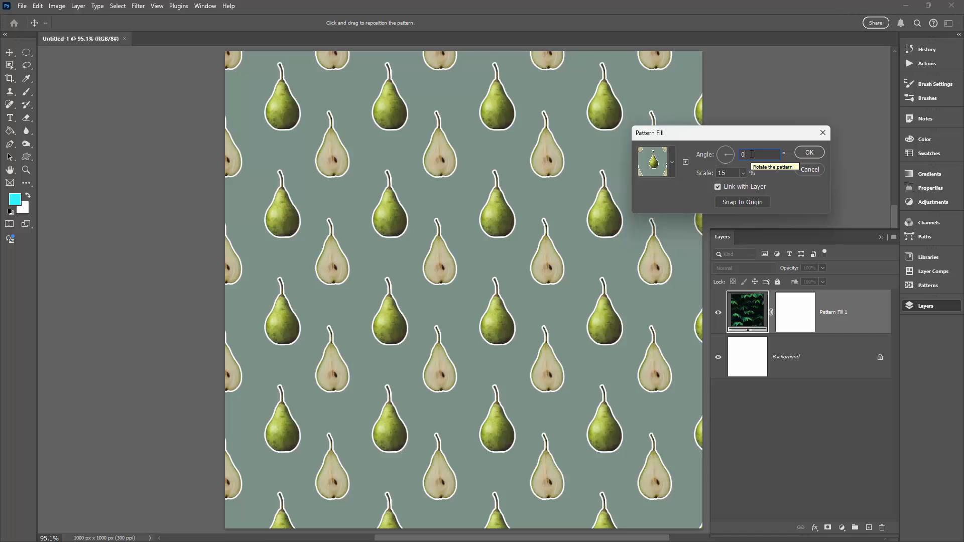
# Try small angle increments on the pear pattern, set its angle to 15°, and accept the fill settings.
pyautogui.press('Up')
pyautogui.press('Up')
pyautogui.press('Up')
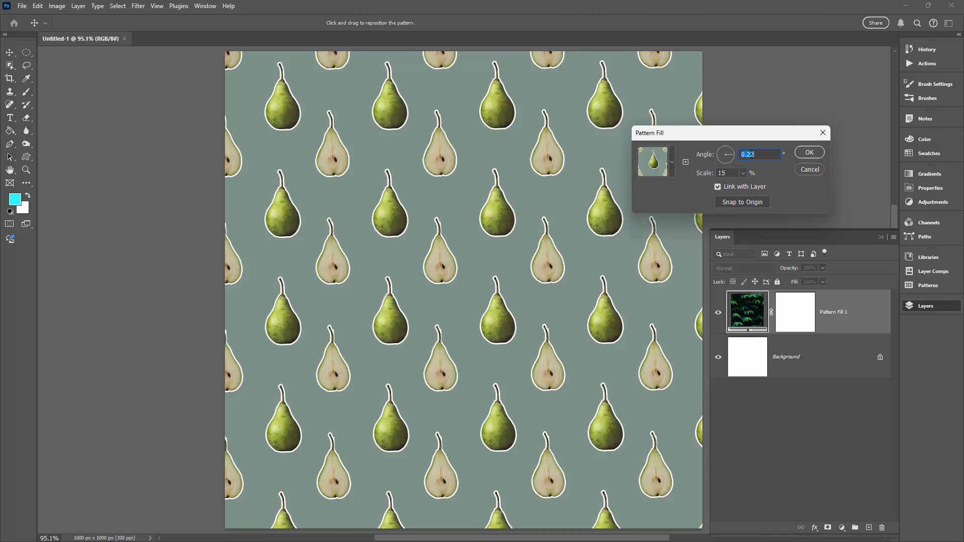
pyautogui.hotkey('shift', 'Up')
pyautogui.hotkey('shift', 'Up')
pyautogui.hotkey('shift', 'Up')
pyautogui.hotkey('shift', 'Up')
pyautogui.hotkey('shift', 'Up')
pyautogui.hotkey('shift', 'Up')
pyautogui.hotkey('shift', 'Up')
pyautogui.hotkey('shift', 'Up')
pyautogui.hotkey('shift', 'Up')
pyautogui.hotkey('shift', 'Up')
pyautogui.hotkey('shift', 'Up')
pyautogui.hotkey('shift', 'Up')
pyautogui.hotkey('shift', 'Up')
pyautogui.hotkey('shift', 'Up')
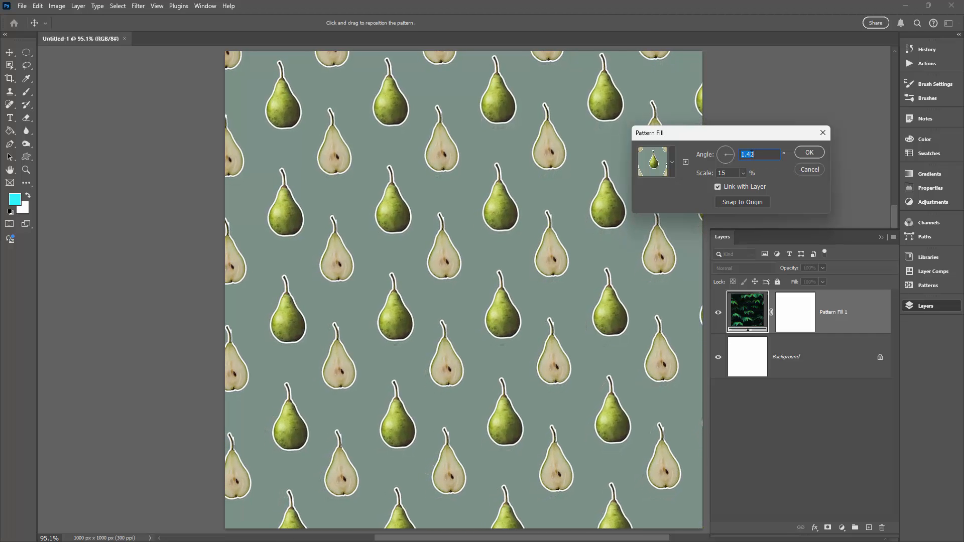
pyautogui.hotkey('shift', 'Up')
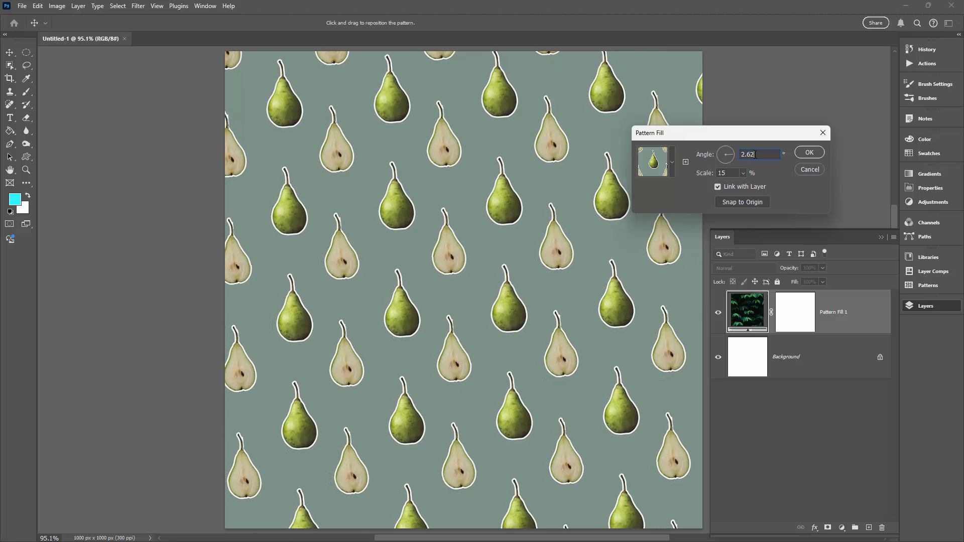
pyautogui.write('15')
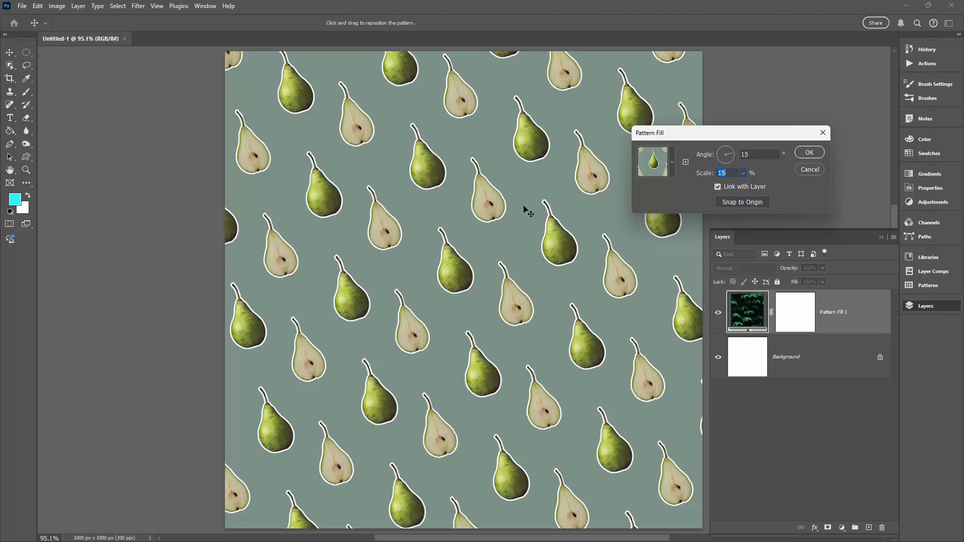
pyautogui.click(809, 152)
# Delete the pattern fill layer and hide the layers.
pyautogui.moveTo(856, 315); pyautogui.dragTo(882, 527)
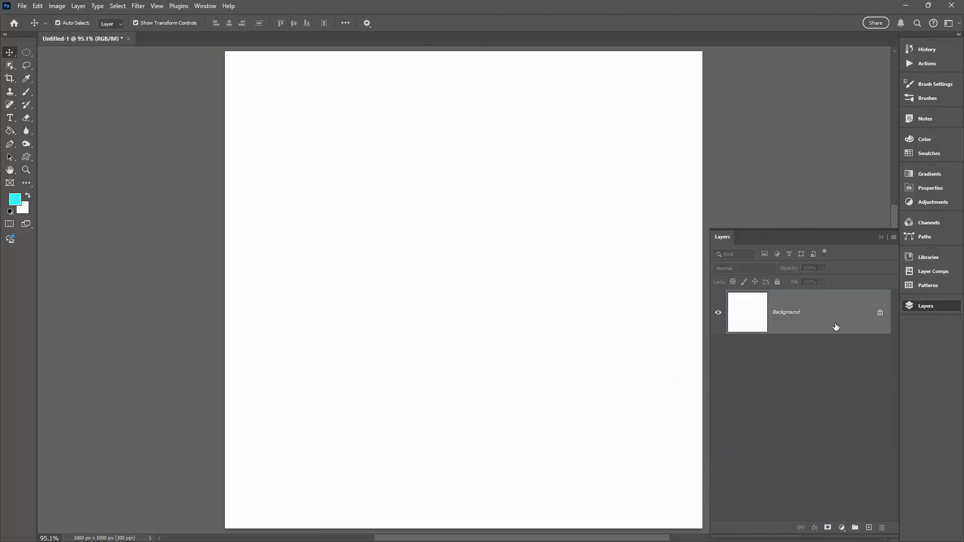
pyautogui.click(909, 306)
# Apply the green pear pattern on grey-green from the saved patterns to the canvas.
pyautogui.click(909, 285)
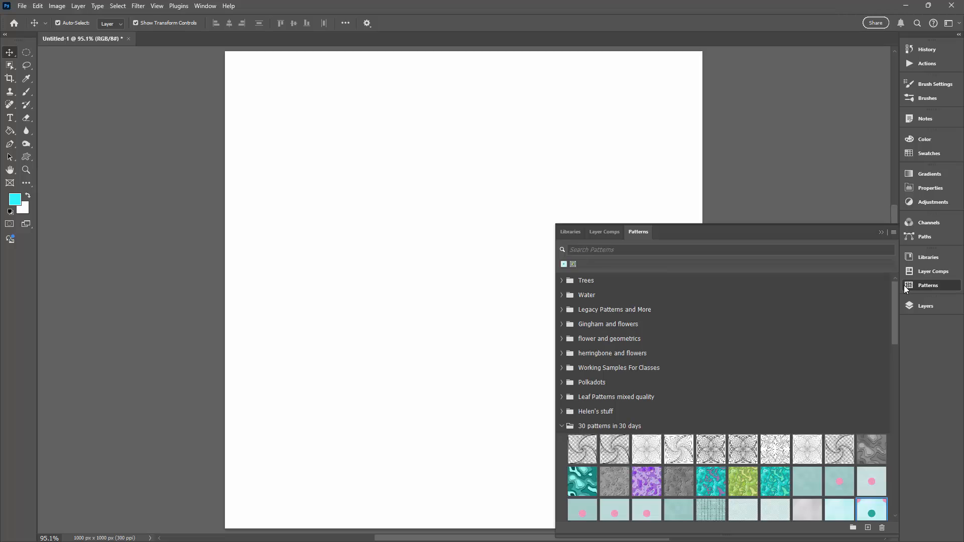
pyautogui.click(205, 7)
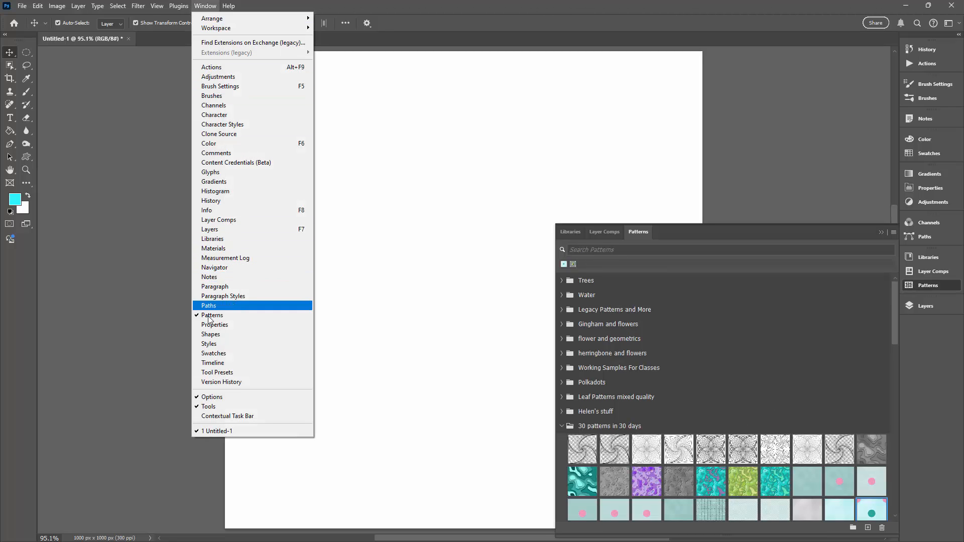
pyautogui.moveTo(890, 308); pyautogui.dragTo(894, 487)
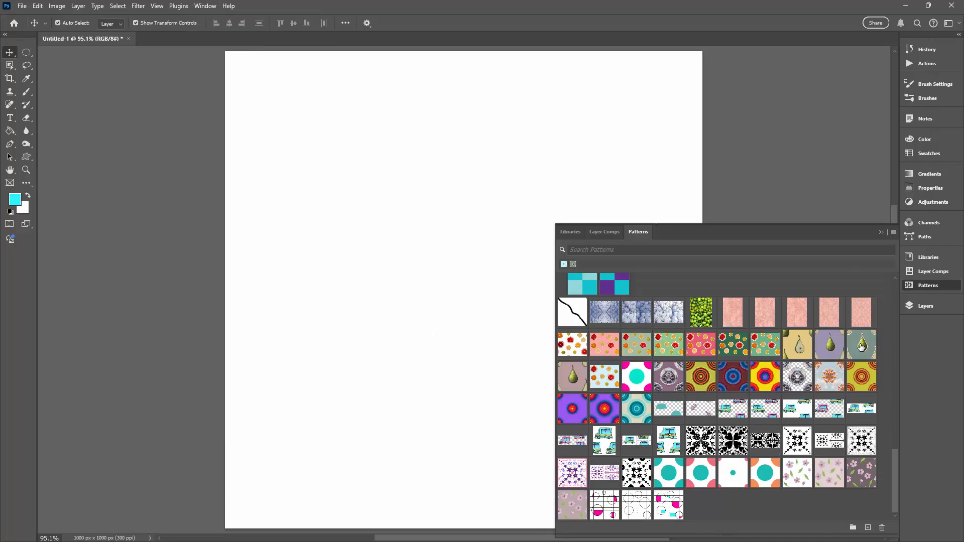
pyautogui.moveTo(861, 347); pyautogui.dragTo(378, 265)
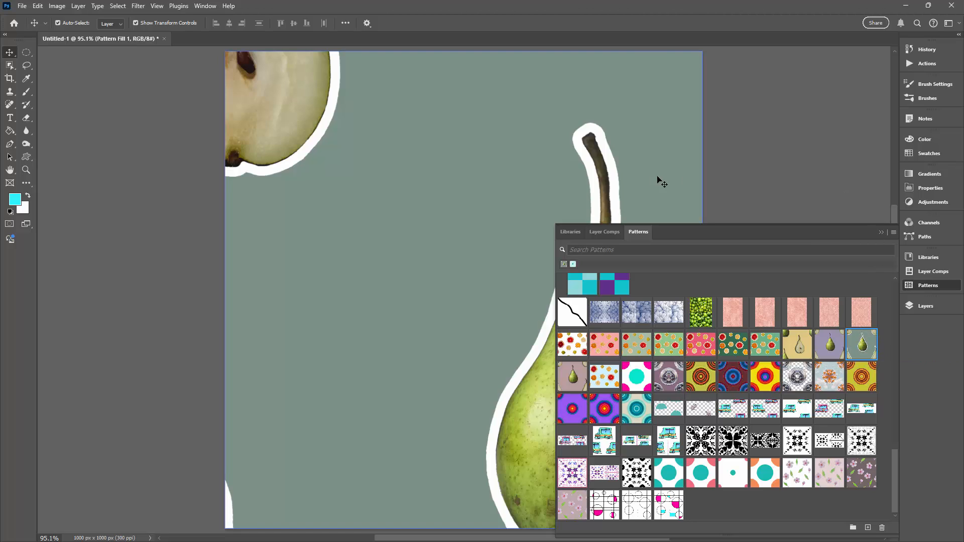
pyautogui.click(882, 233)
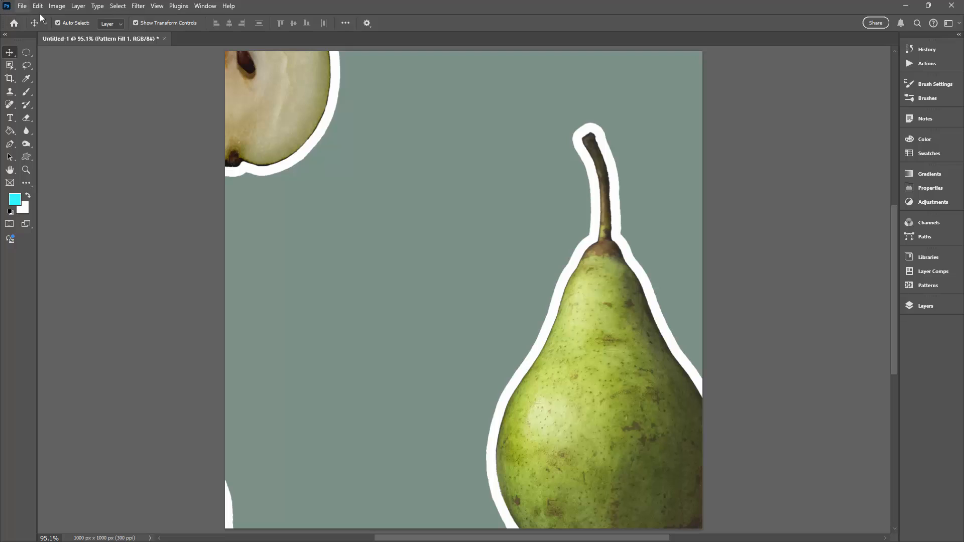
# Show the layers to examine what kind of layer holds the applied pear pattern.
pyautogui.click(920, 305)
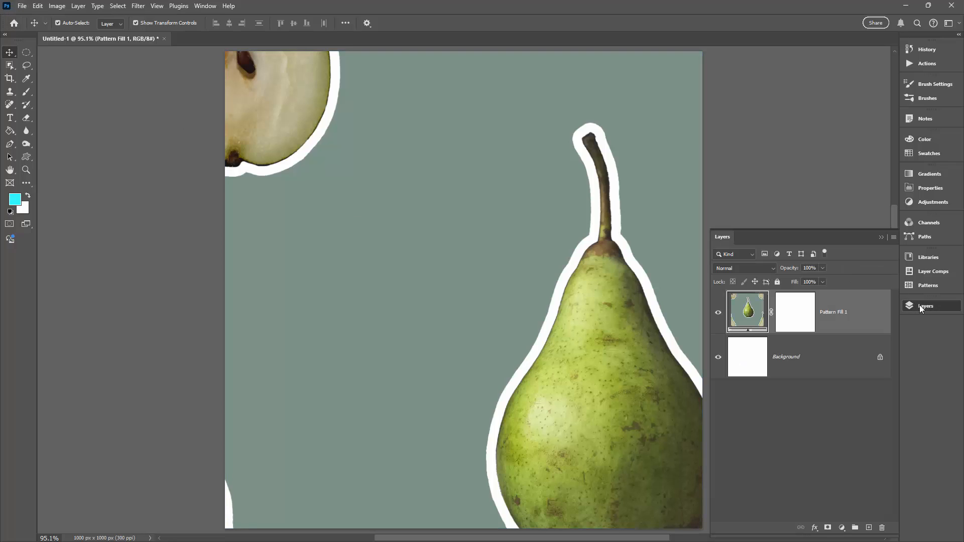
pyautogui.click(199, 6)
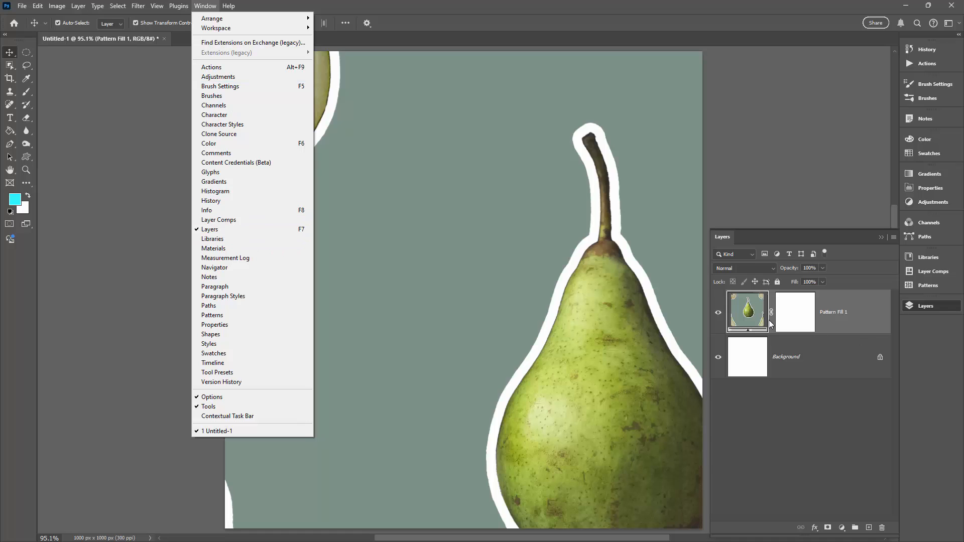
pyautogui.click(835, 310)
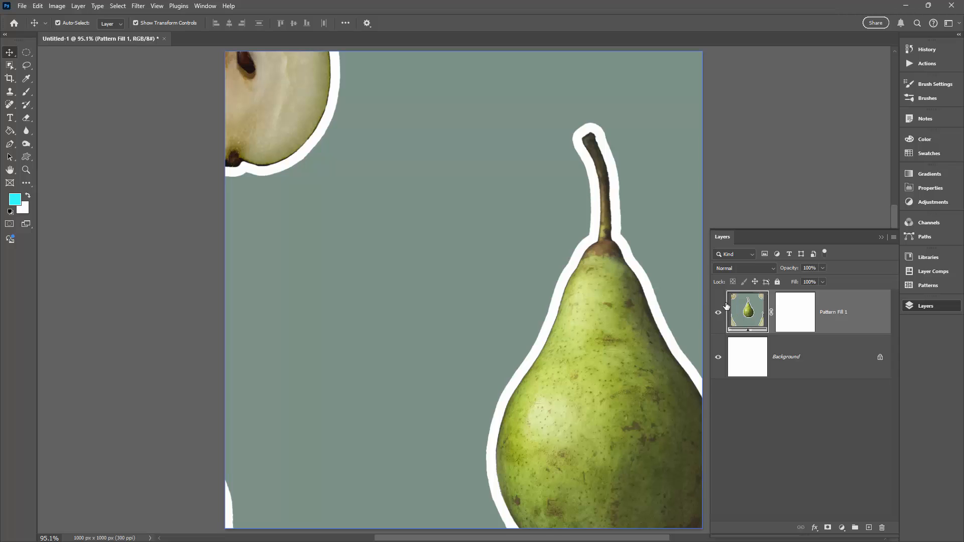
pyautogui.click(78, 6)
pyautogui.moveTo(80, 131)
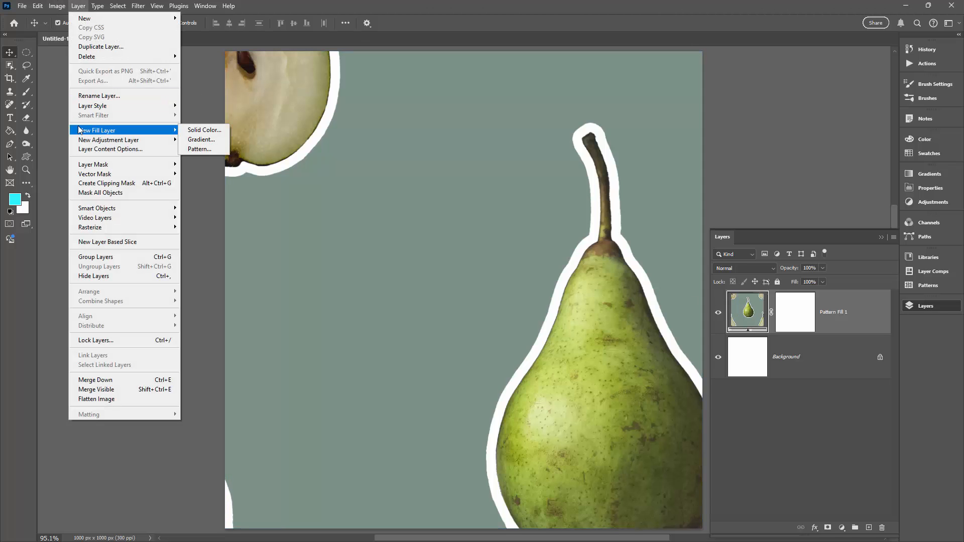
pyautogui.click(752, 318)
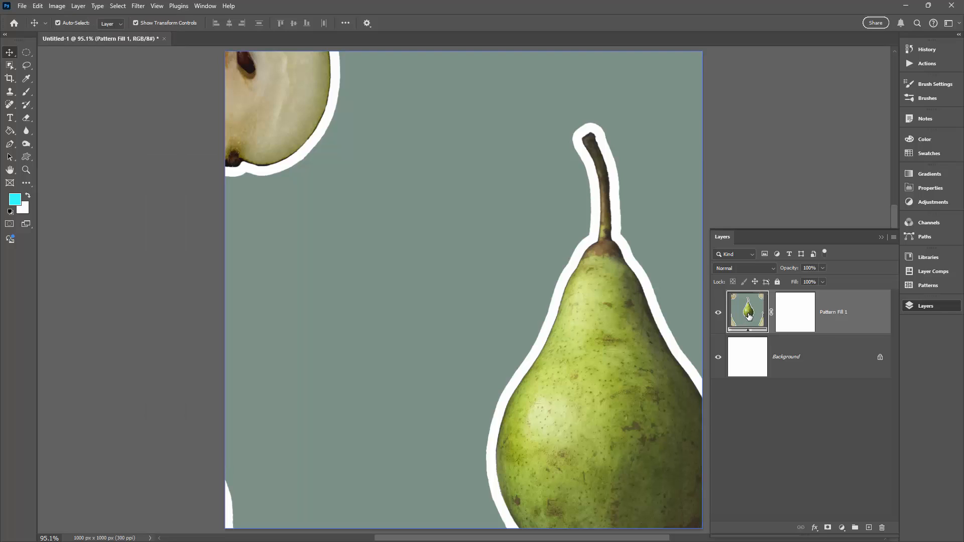
# Set the pear pattern fill layer's angle to 15° and its scale to 20%, and accept the fill settings.
pyautogui.doubleClick(749, 316)
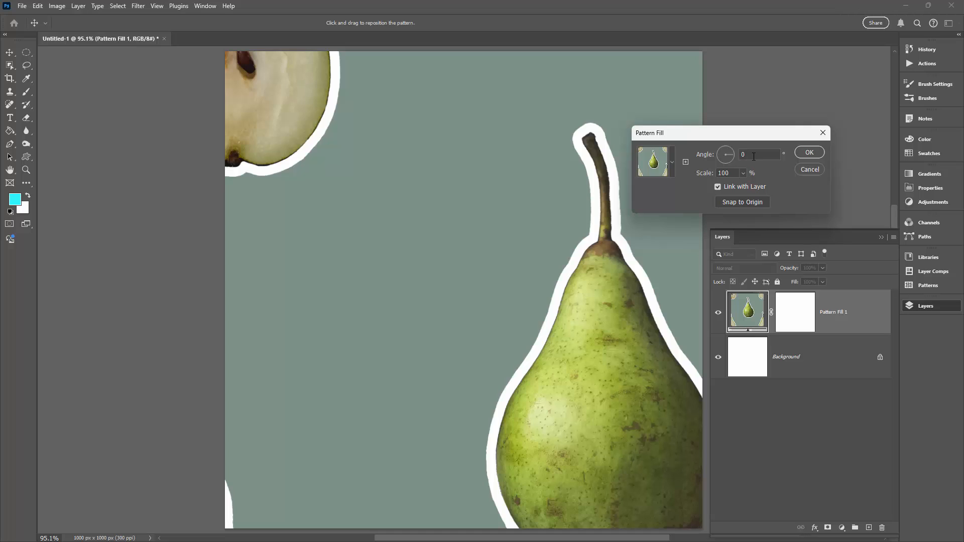
pyautogui.write('15')
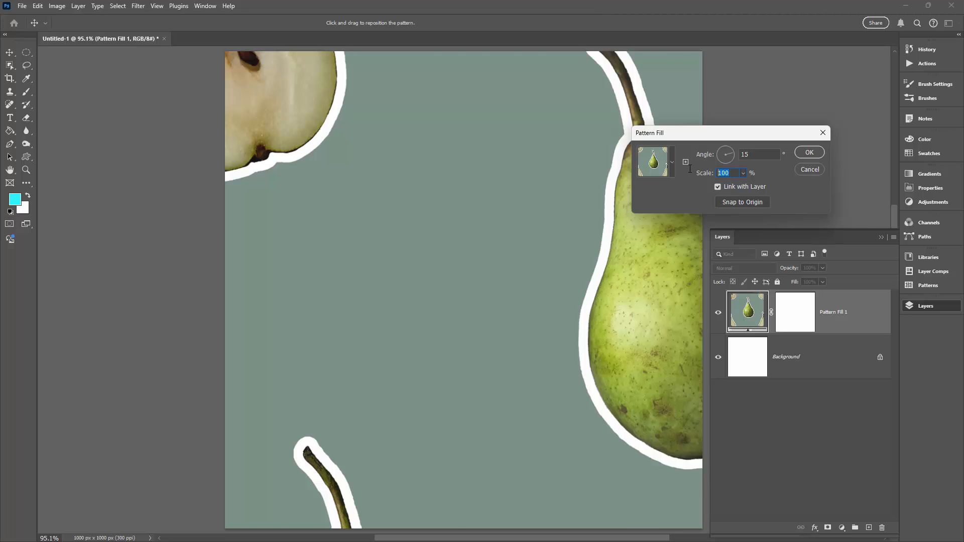
pyautogui.write('20')
pyautogui.press('Tab')
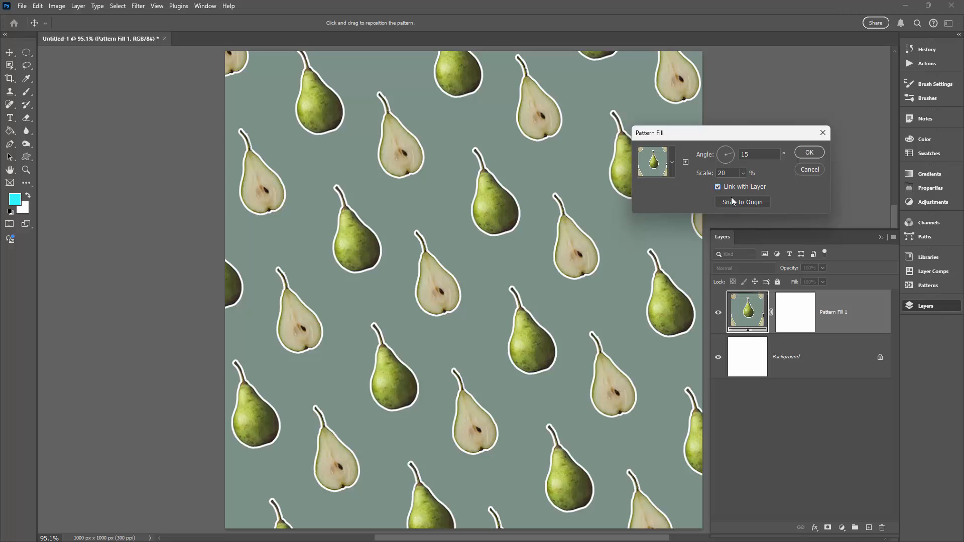
pyautogui.click(810, 152)
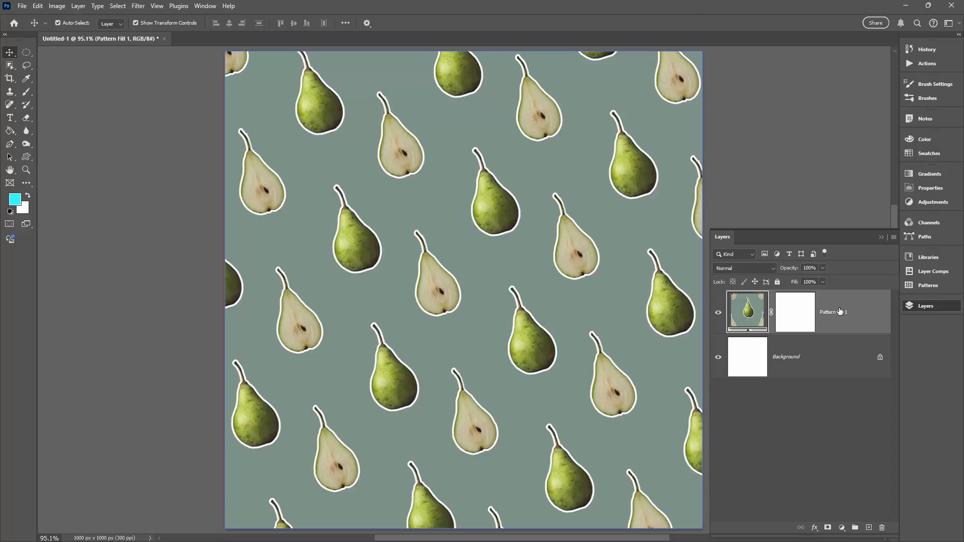
# Delete the pear pattern fill layer and unlock the Background layer so it can take layer effects.
pyautogui.moveTo(854, 314); pyautogui.dragTo(882, 527)
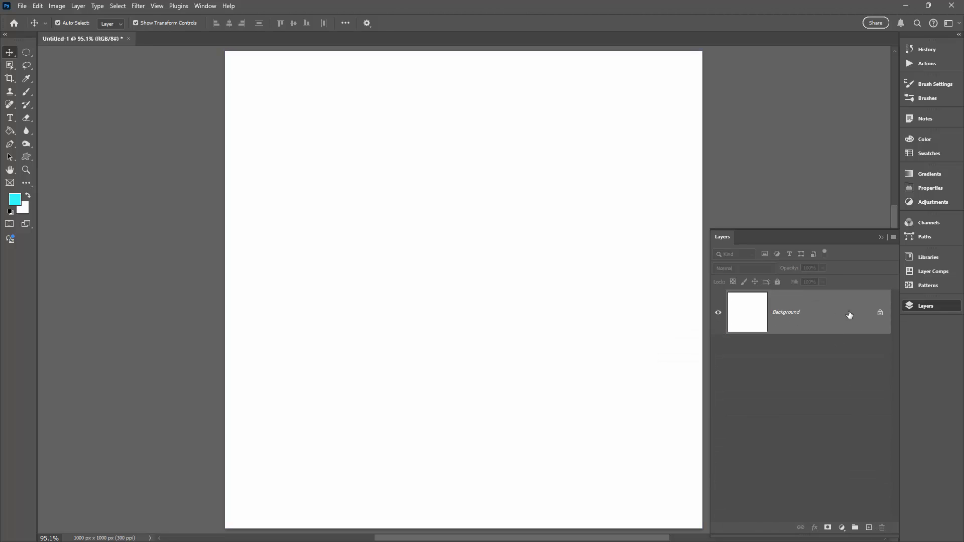
pyautogui.click(880, 314)
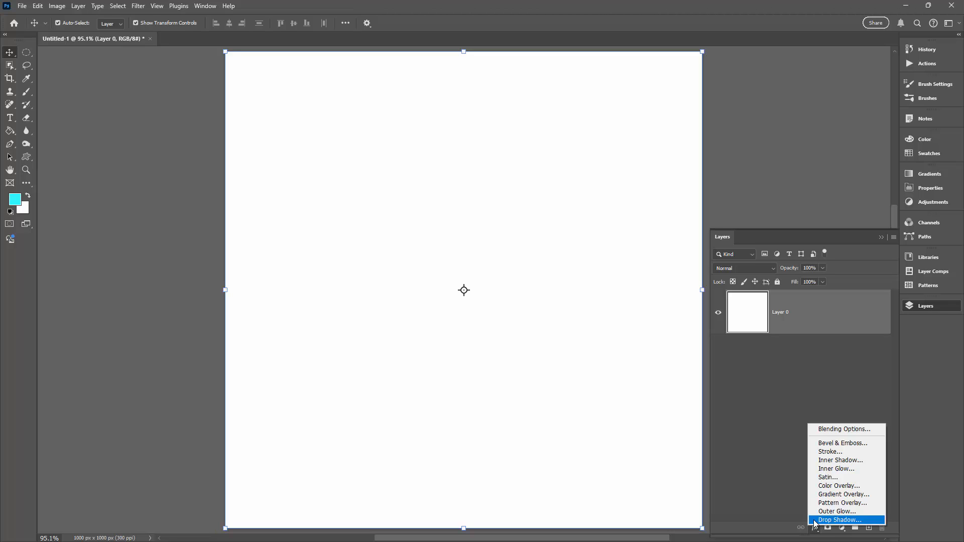
# Add a Pattern Overlay effect to the white layer using the green pear on grey-green pattern, and accept the style.
pyautogui.click(820, 504)
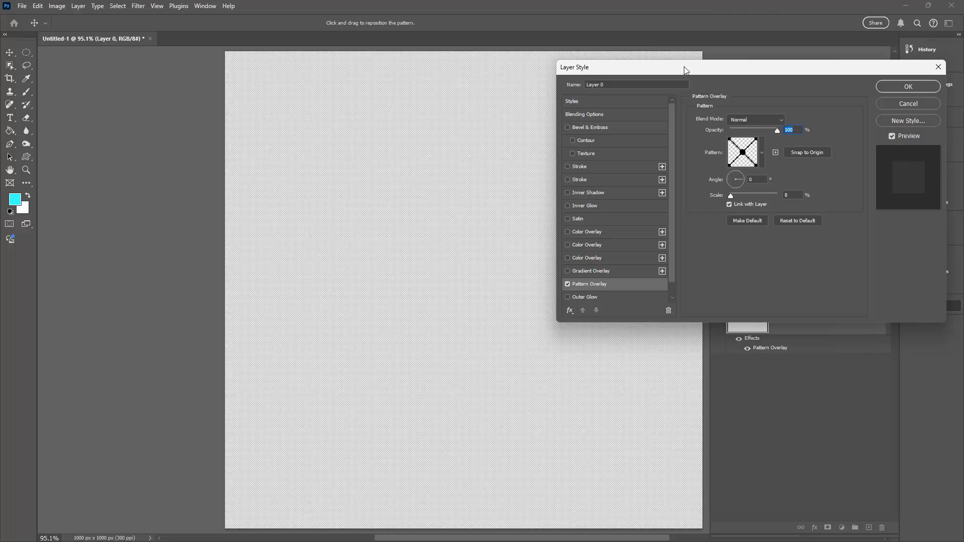
pyautogui.moveTo(684, 66); pyautogui.dragTo(620, 95)
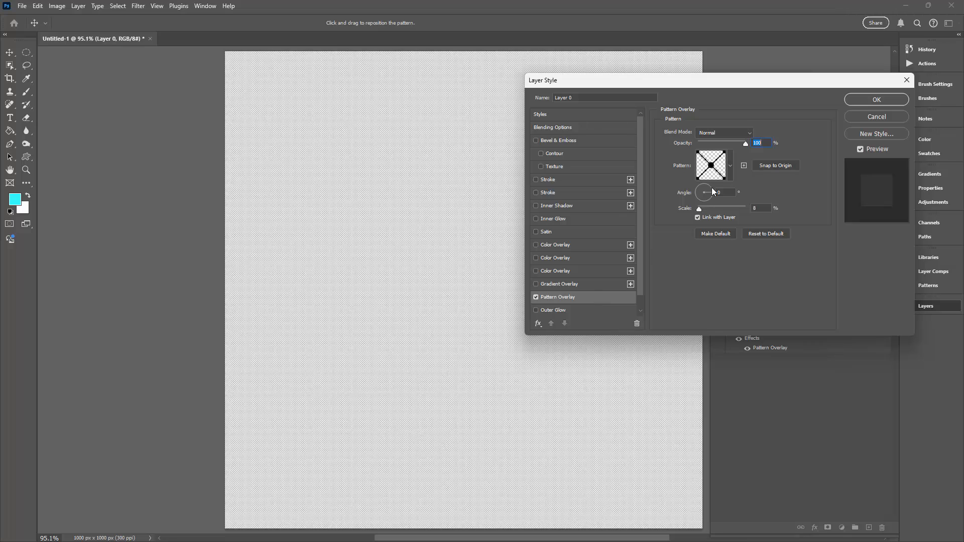
pyautogui.click(731, 167)
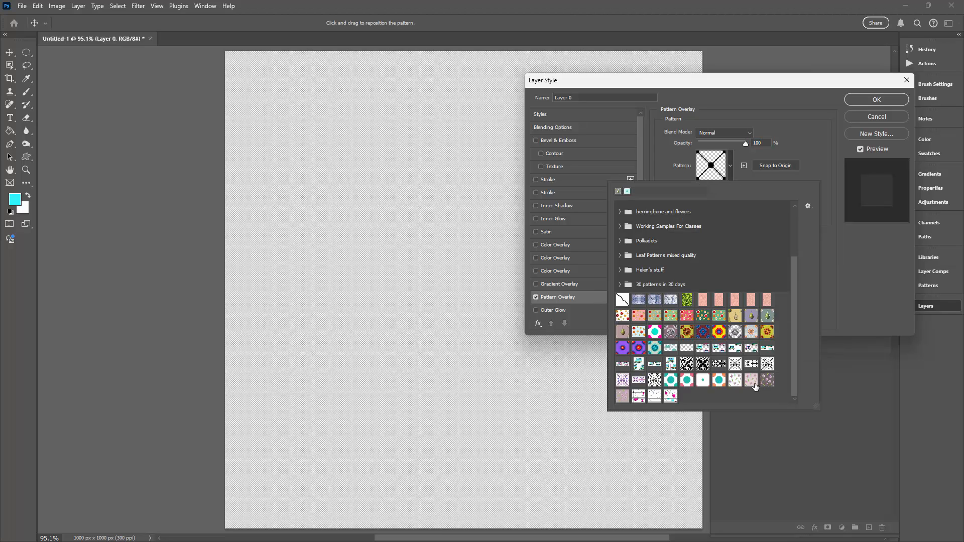
pyautogui.click(767, 316)
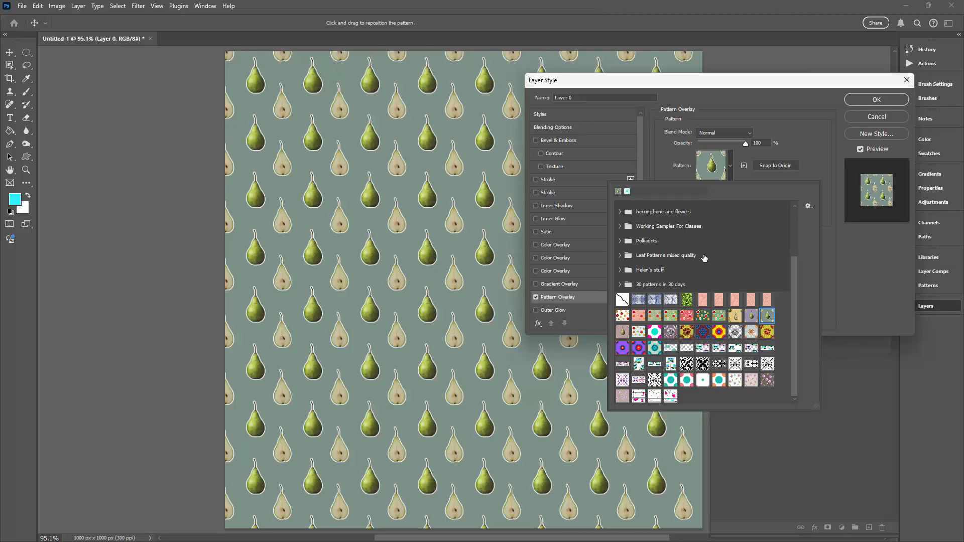
pyautogui.click(830, 267)
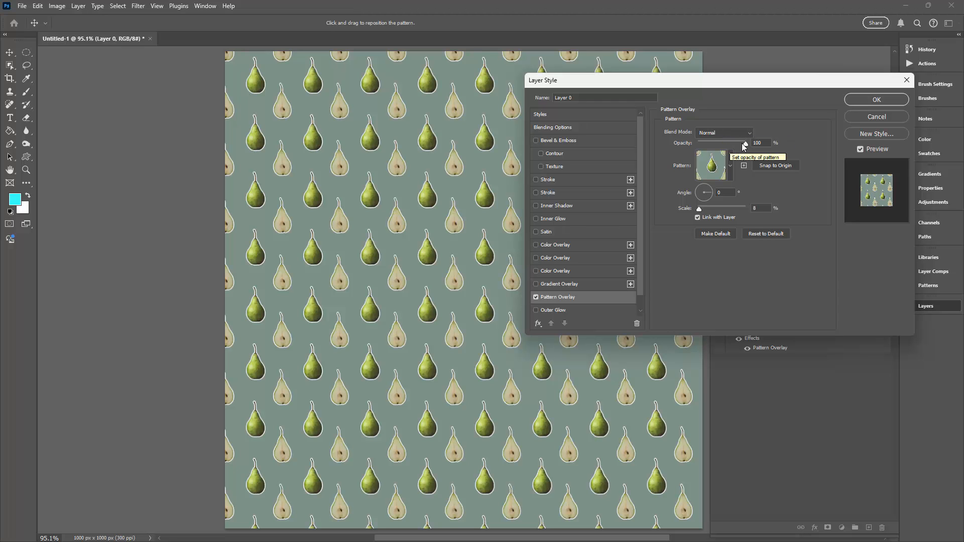
pyautogui.moveTo(745, 143)
pyautogui.mouseDown()
pyautogui.moveTo(718, 144)
pyautogui.moveTo(745, 144)
pyautogui.mouseUp()
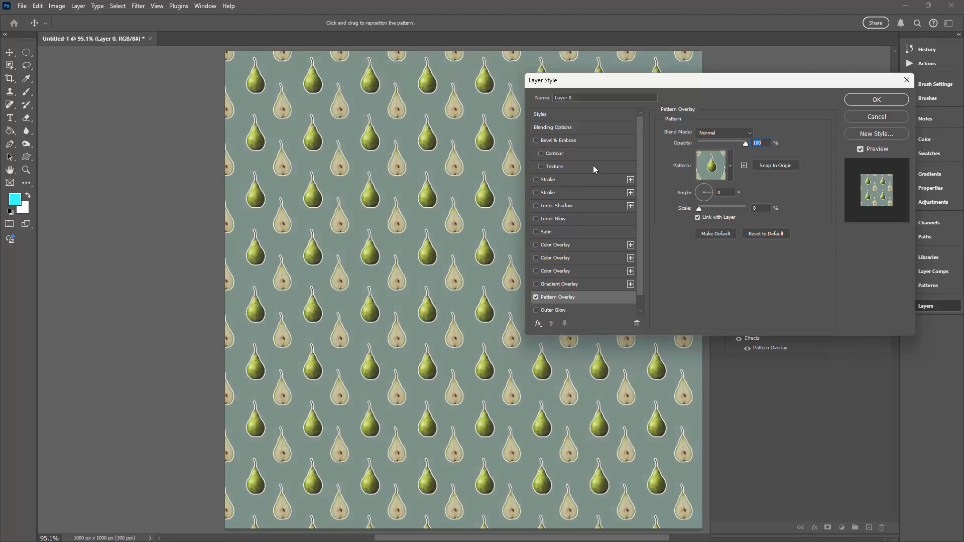
pyautogui.click(863, 98)
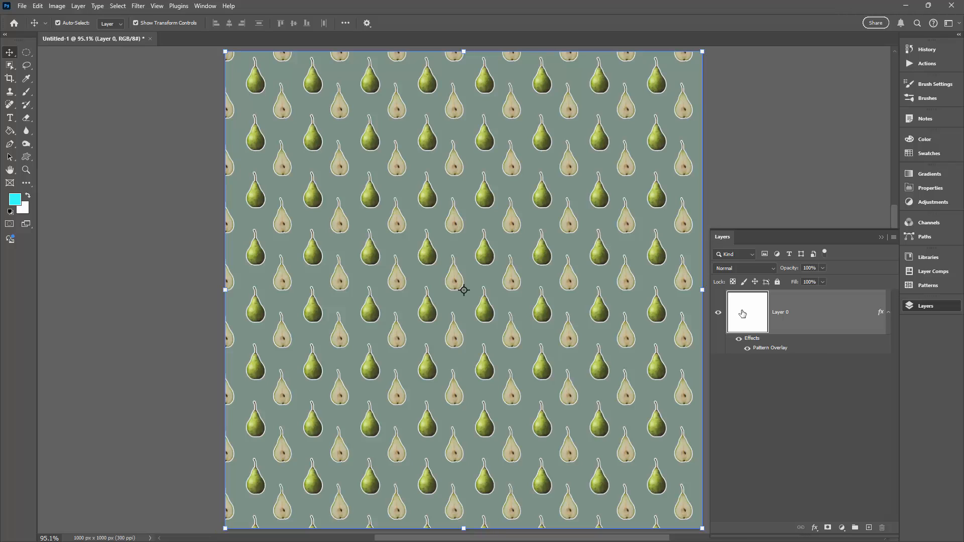
# Switch the layer's Pattern Overlay effect off and on again to compare, and deselect the layer.
pyautogui.click(748, 351)
pyautogui.click(747, 349)
pyautogui.click(766, 382)
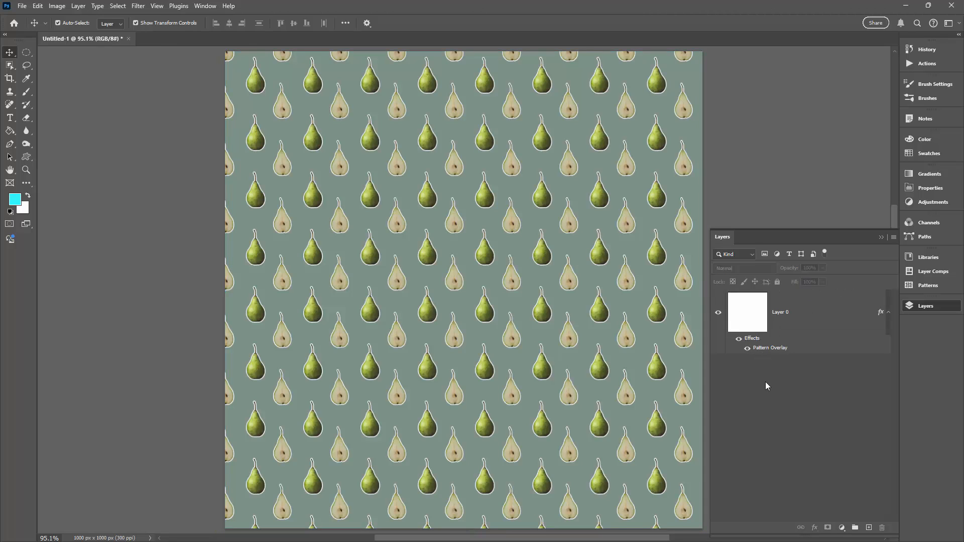